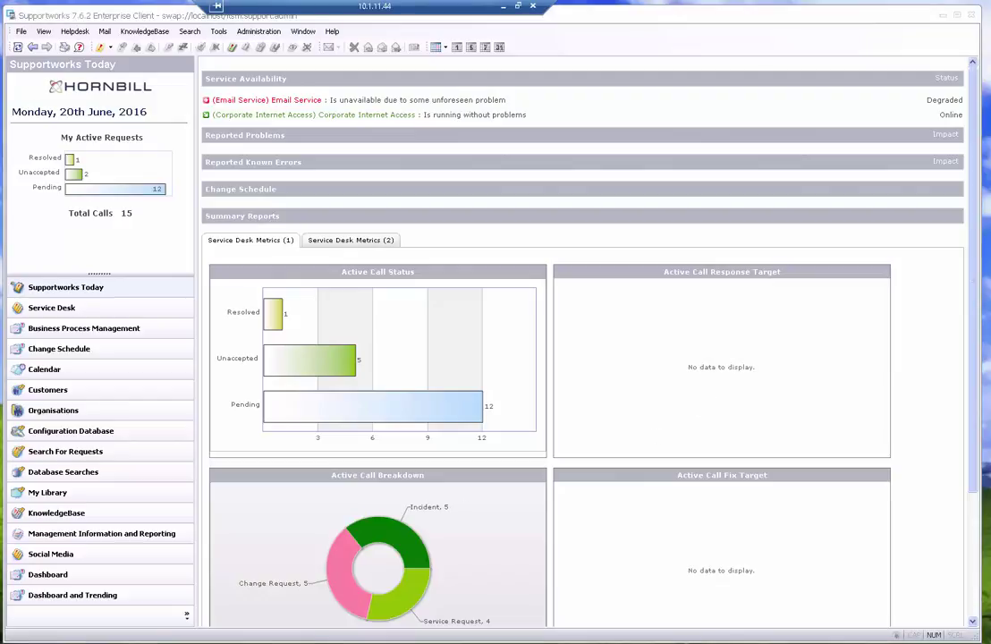
# Check the HTTP port in the Supportworks client's connection options and close them without changes
pyautogui.hotkey('alt', 'Tab')
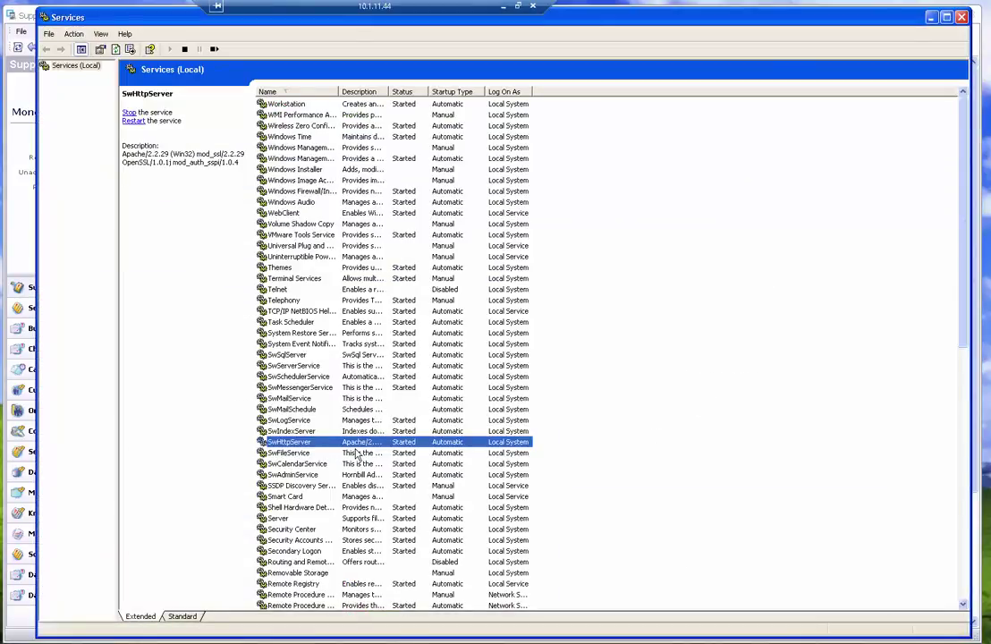
pyautogui.click(29, 207)
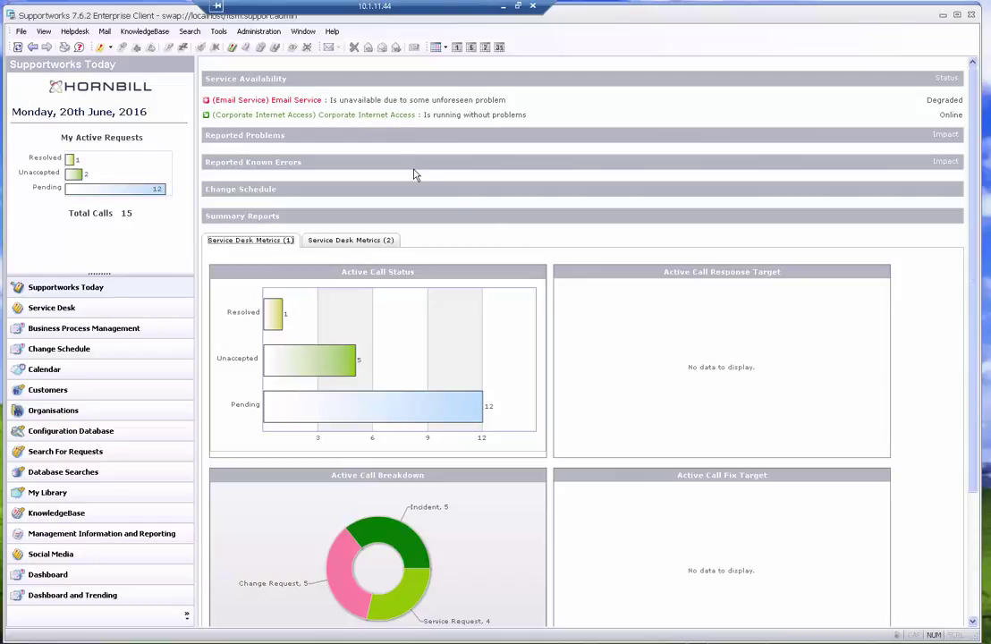
pyautogui.click(219, 32)
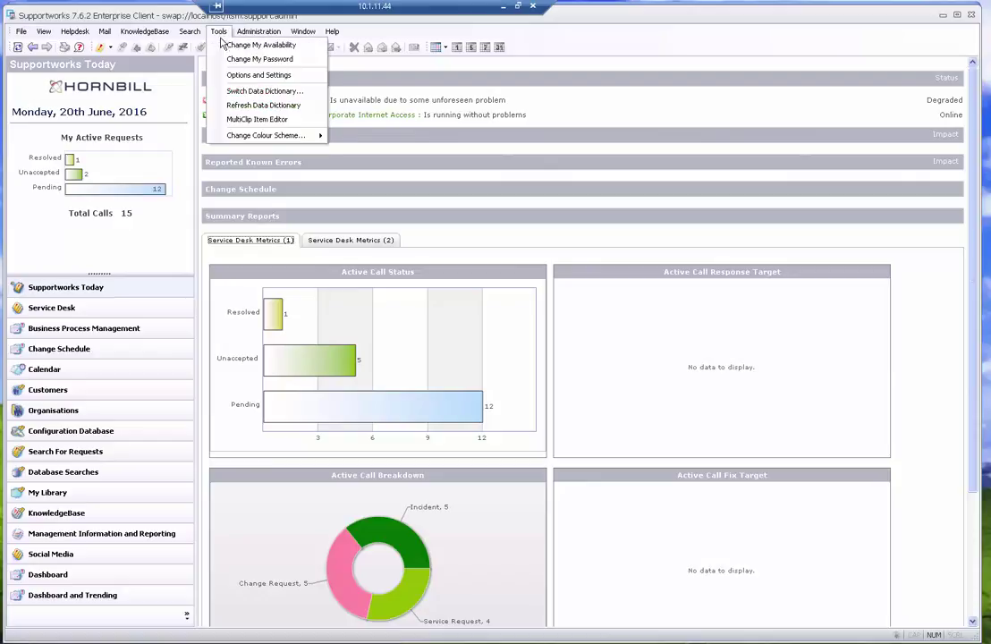
pyautogui.click(255, 86)
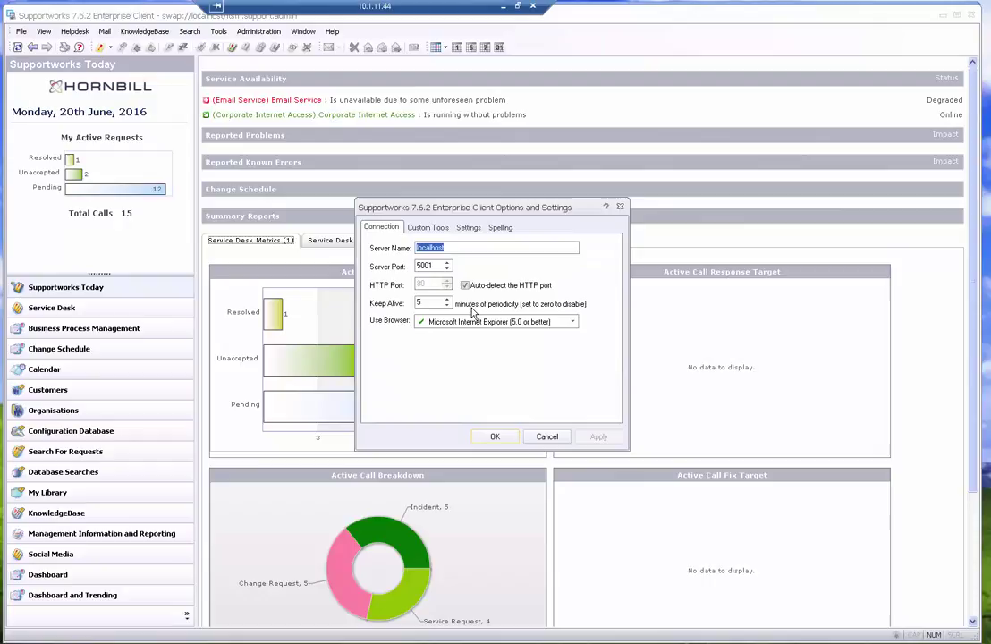
pyautogui.click(542, 436)
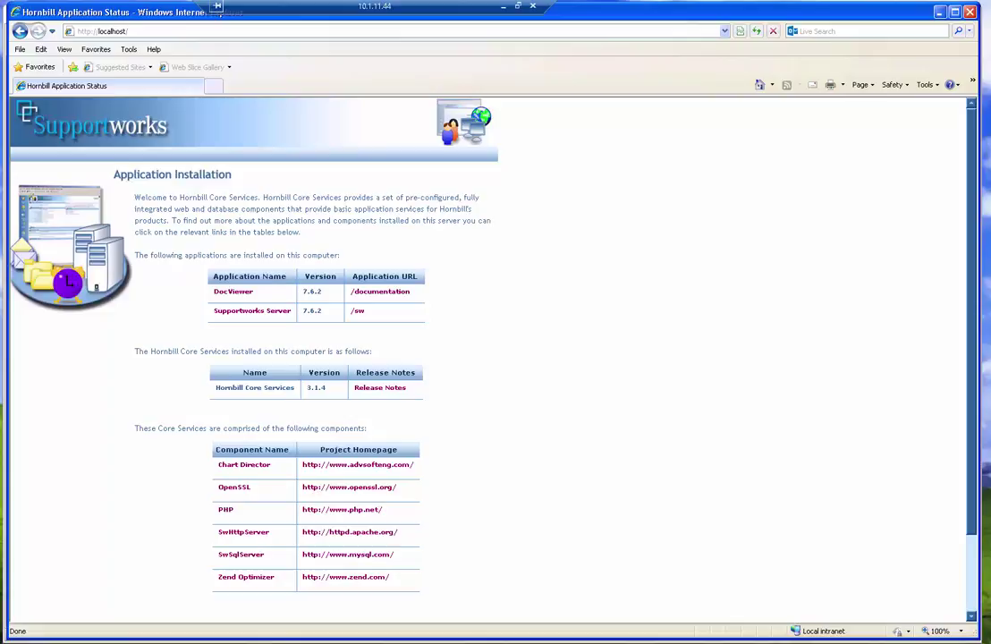
# Open the httpd configuration file from the SwHttpServer conf folder and set its "Listen 0.0.0.0" HTTP port to 8080
pyautogui.hotkey('alt', 'Tab')
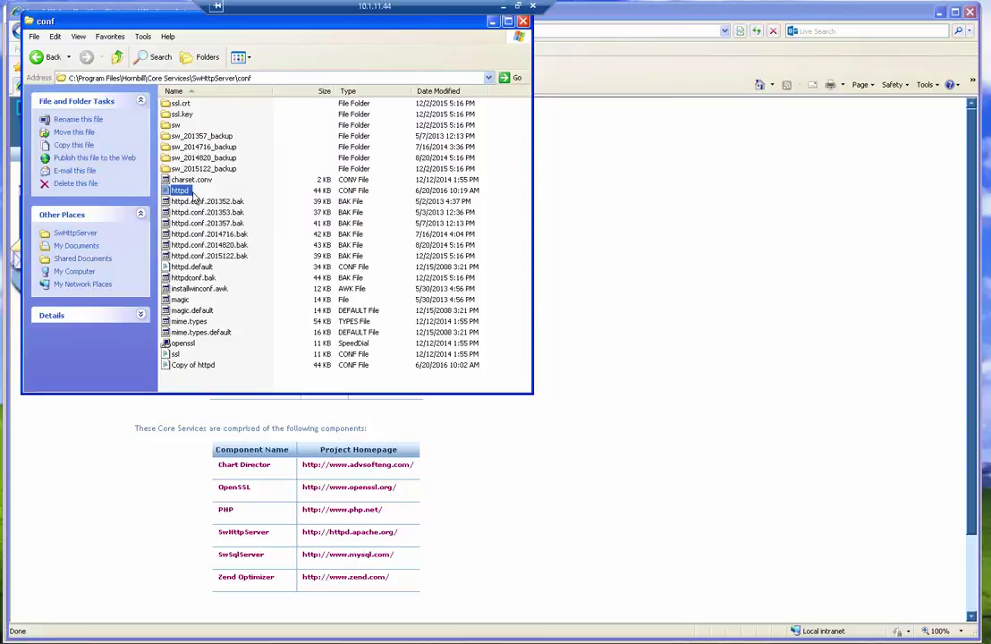
pyautogui.press('Return')
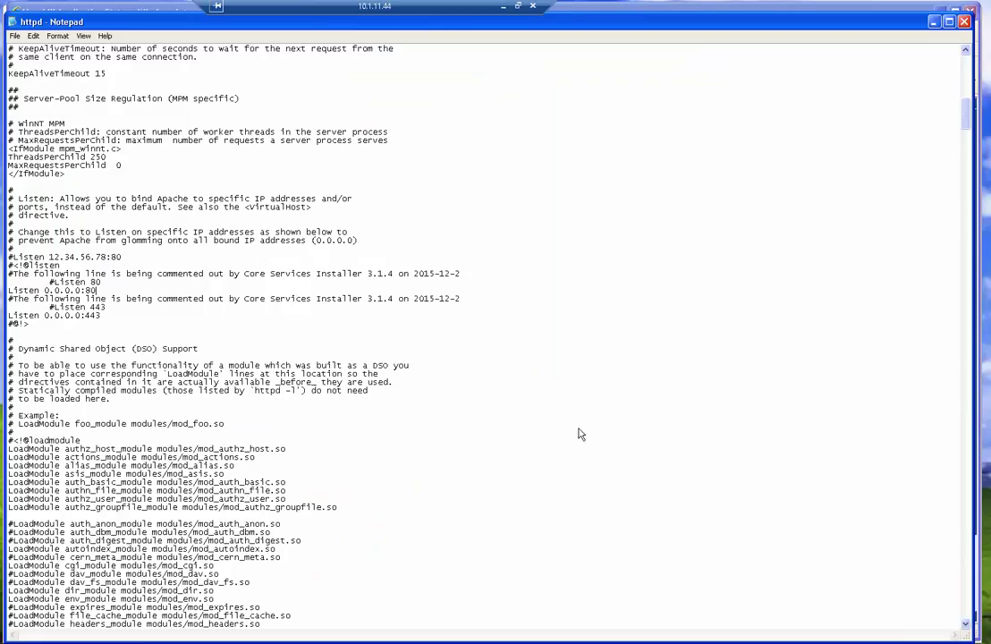
pyautogui.click(97, 291)
pyautogui.click(108, 290)
# Set the HTTPServicePort value to 8080 in the SwServerService configuration file of Supportworks Server and save the file
pyautogui.hotkey('alt', 'Tab')
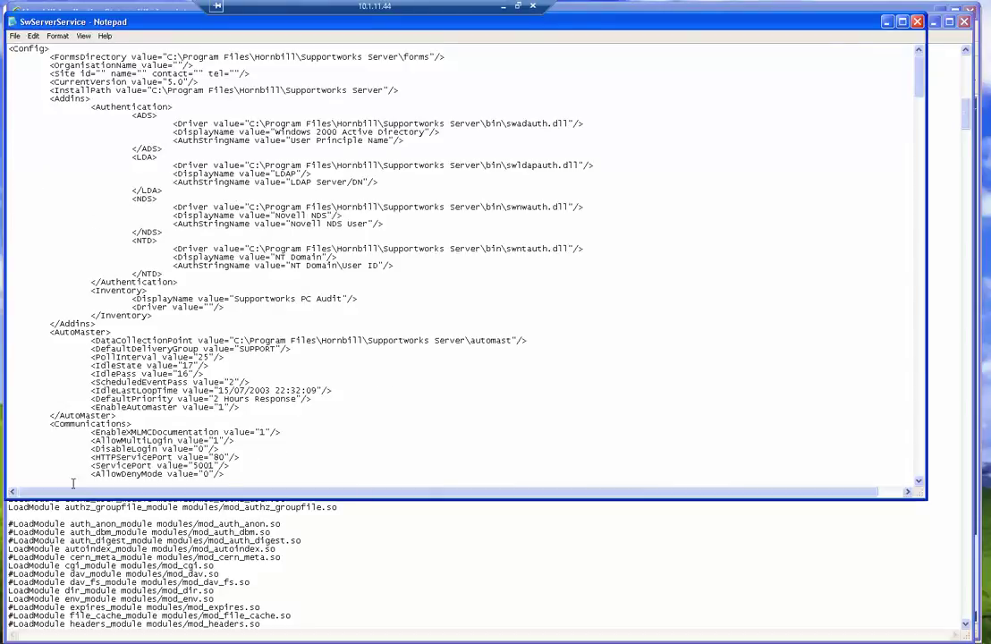
pyautogui.hotkey('alt', 'Tab')
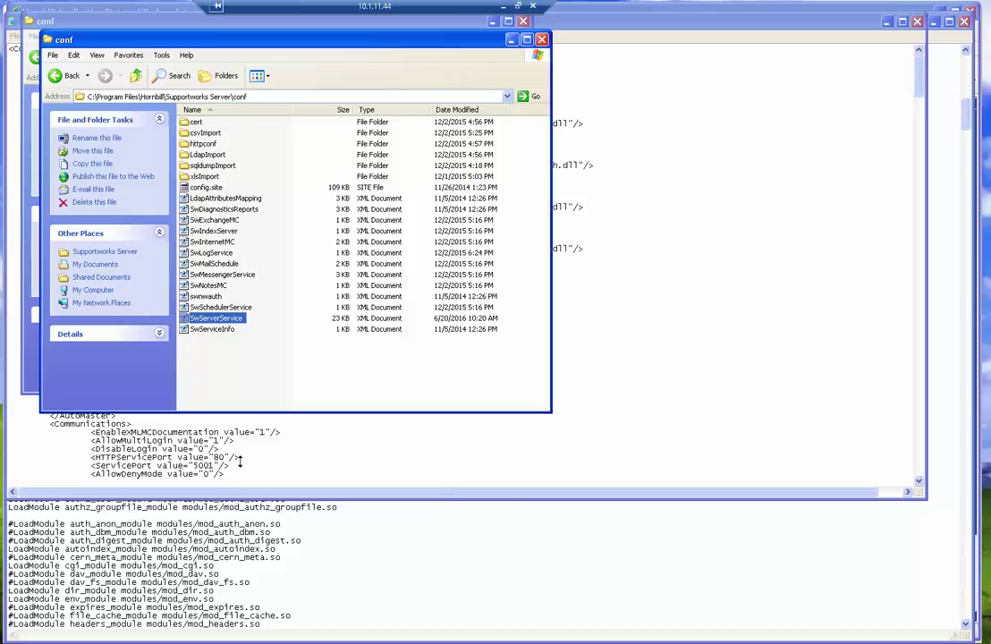
pyautogui.click(309, 459)
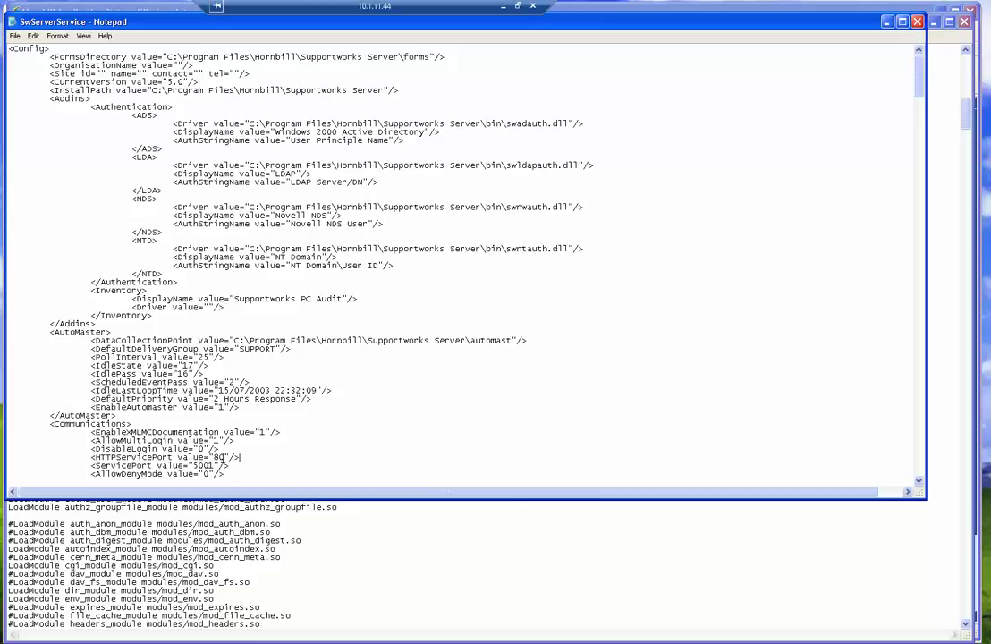
pyautogui.click(223, 457)
pyautogui.write('80')
pyautogui.click(13, 36)
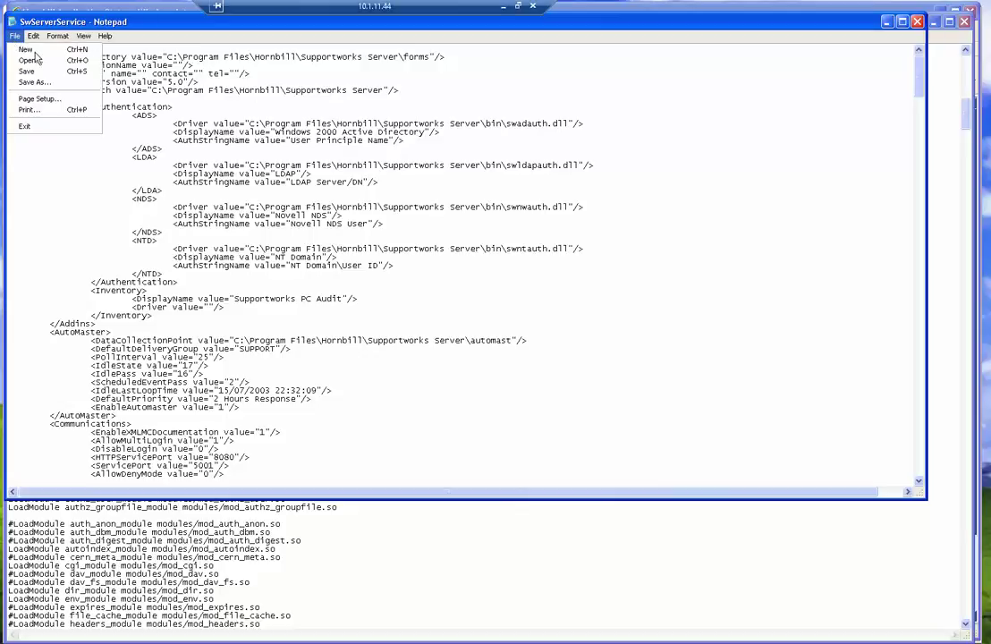
pyautogui.click(44, 76)
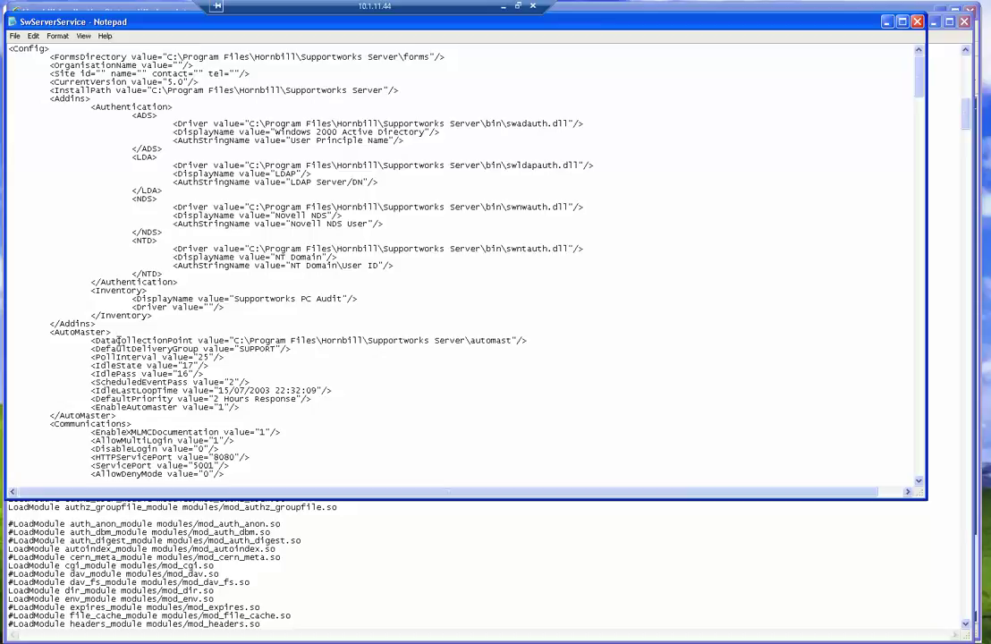
# Return to the httpd configuration file and save its changed listening port
pyautogui.click(333, 536)
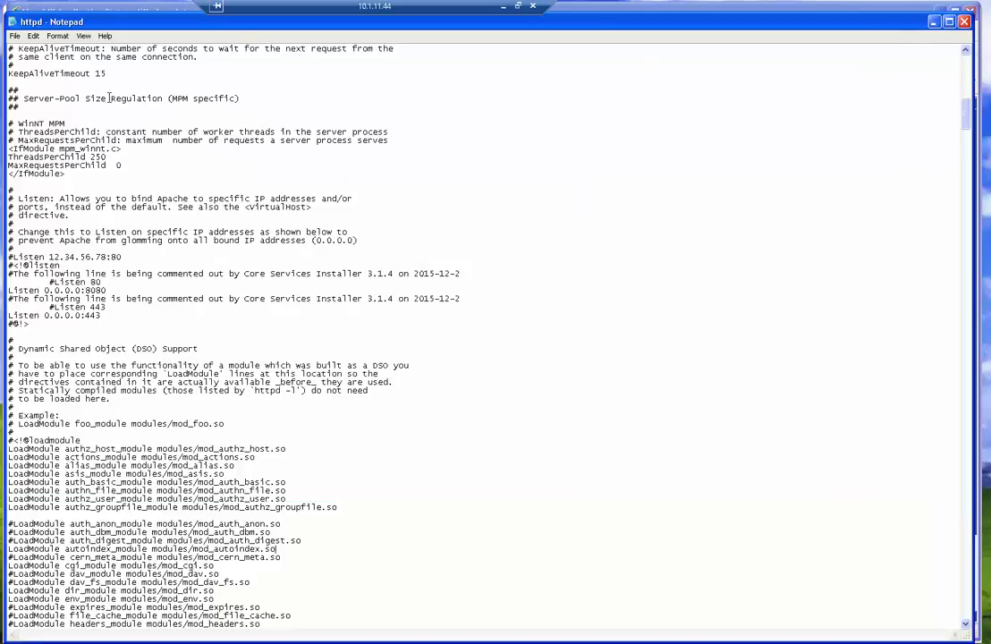
pyautogui.click(14, 36)
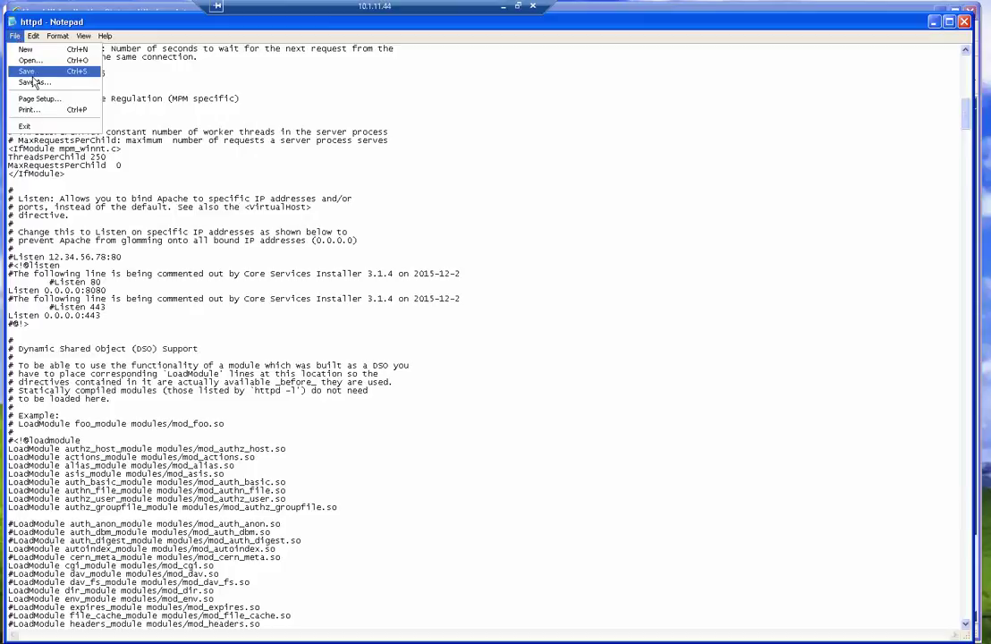
pyautogui.click(32, 73)
# Log in to Supportworks on localhost with the prefilled credentials and dismiss the Tip of the Day
pyautogui.hotkey('alt', 'Tab')
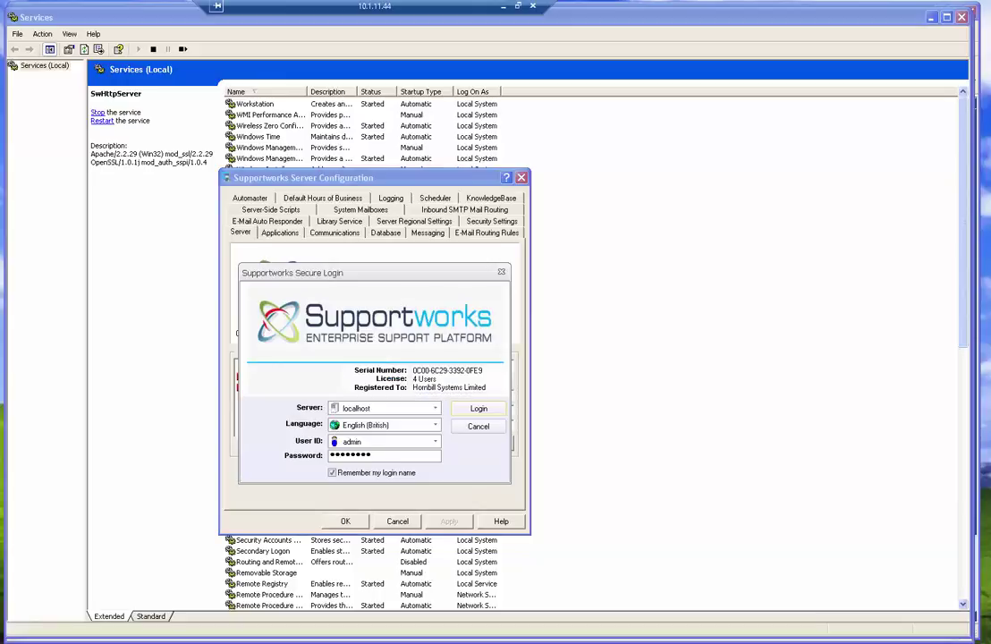
pyautogui.press('Return')
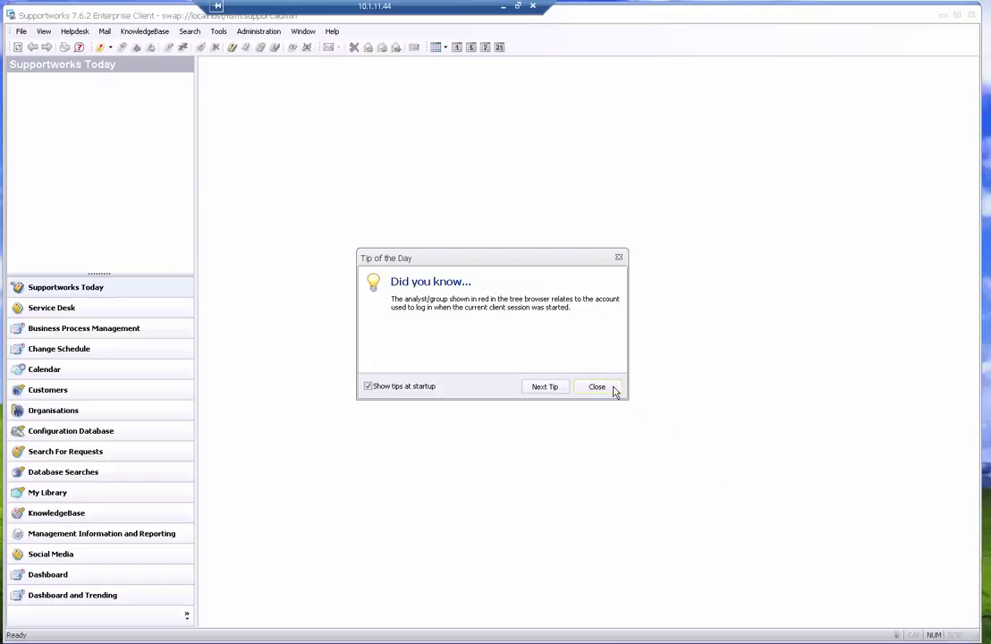
pyautogui.click(616, 390)
# Recheck the auto-detected HTTP port in the client's connection options, leaving the settings untouched
pyautogui.click(220, 33)
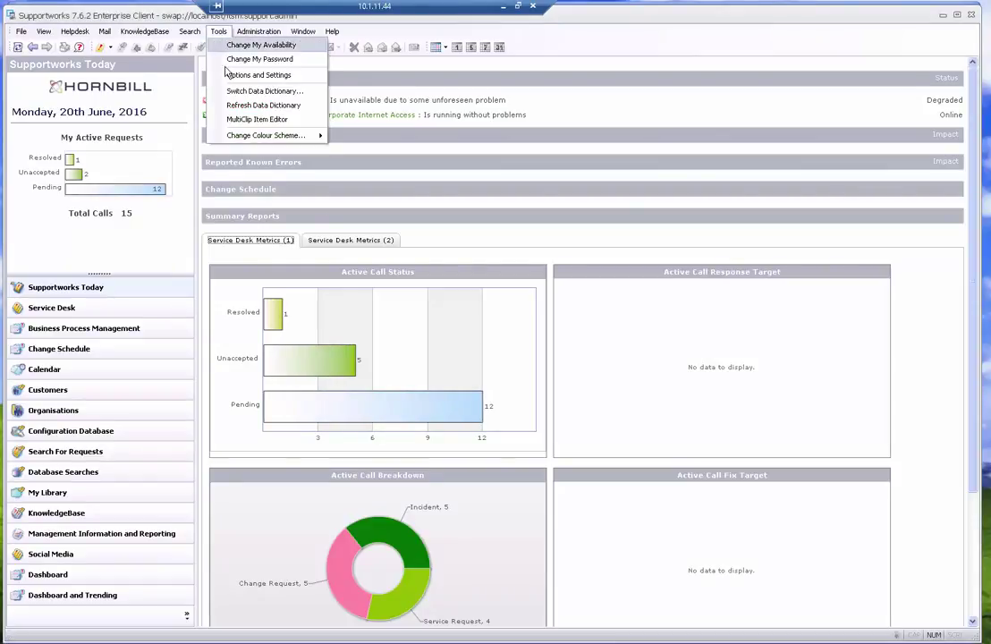
pyautogui.click(234, 75)
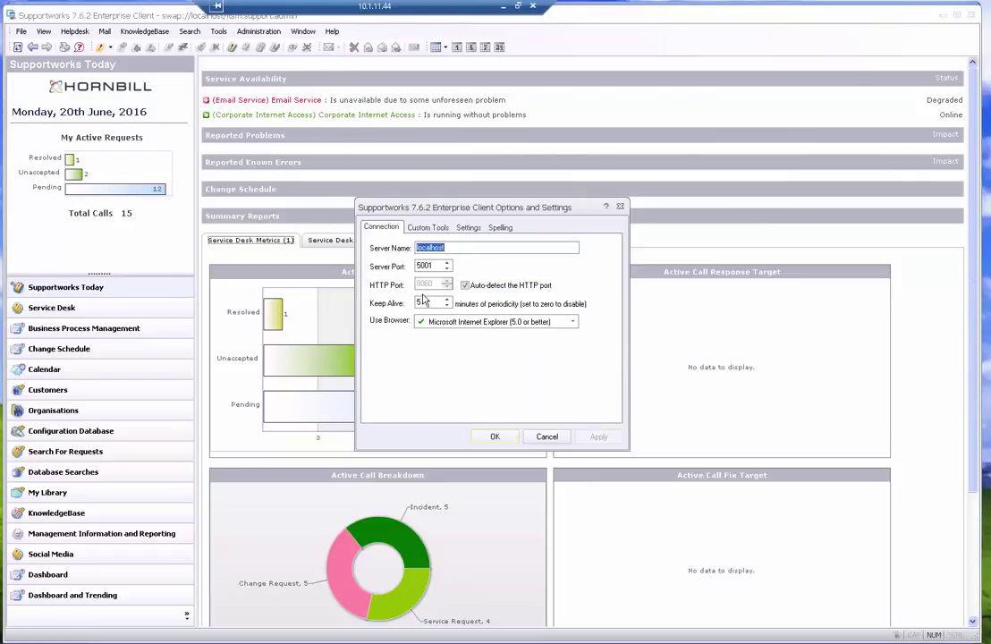
pyautogui.click(546, 436)
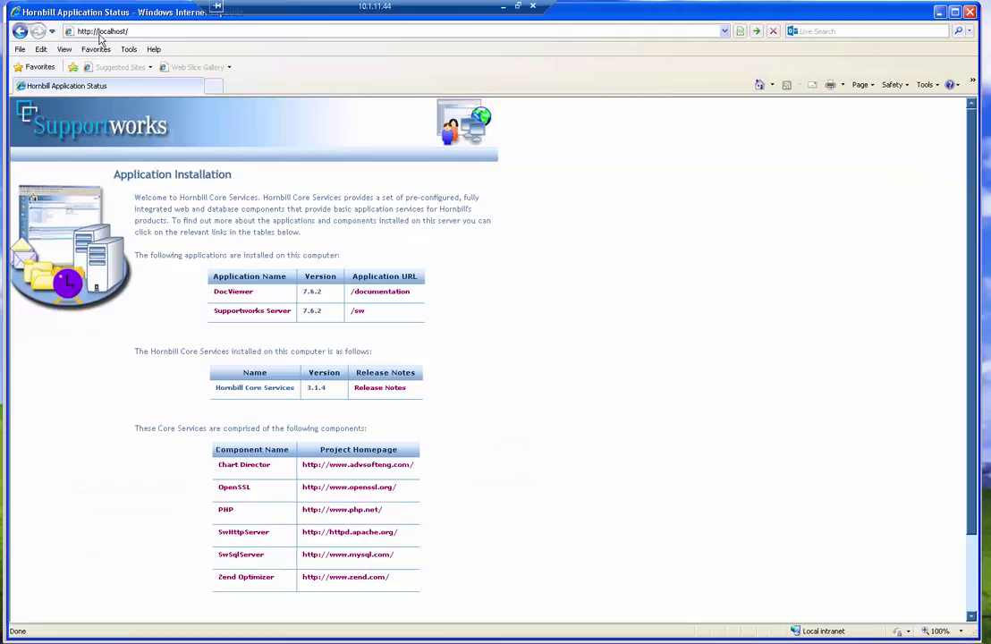
pyautogui.click(112, 31)
pyautogui.doubleClick(97, 31)
pyautogui.click(109, 31)
pyautogui.write(':8080')
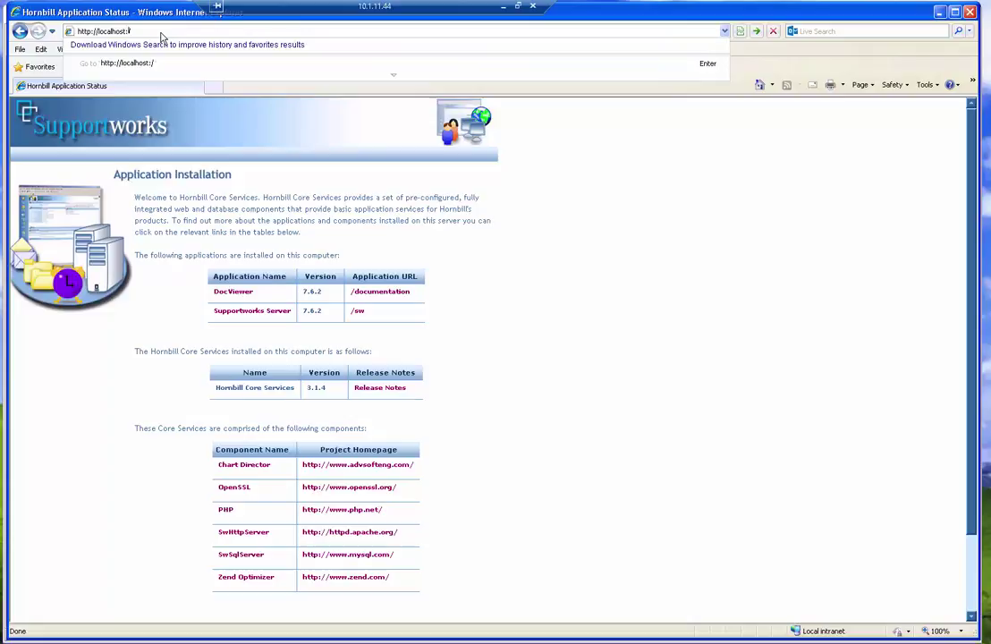
pyautogui.press('Return')
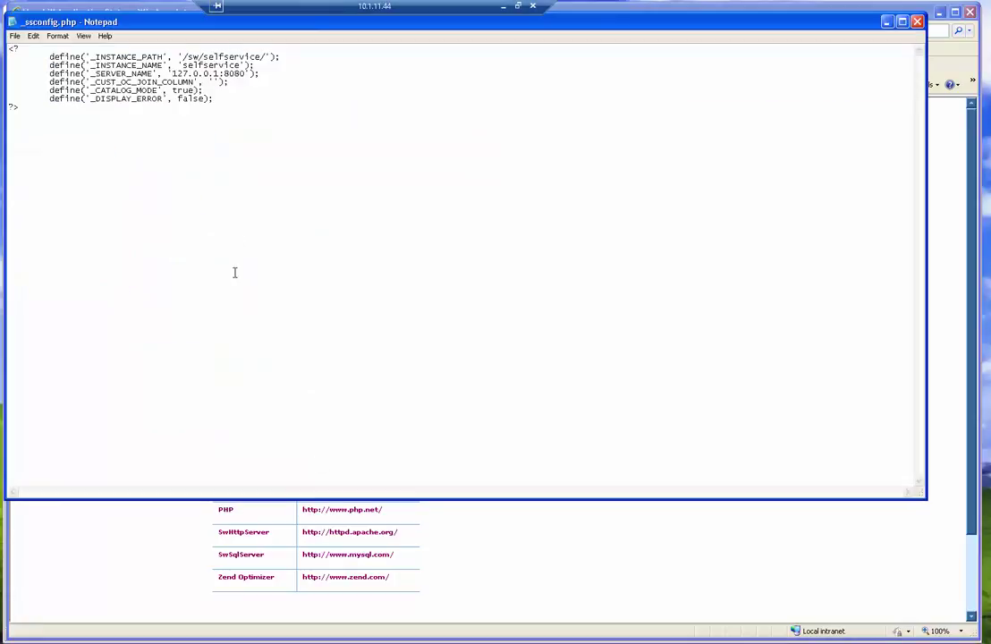
# Examine the _SERVER_NAME definition in _ssconfig.php and the selfservice folder that holds the file
pyautogui.hotkey('alt', 'Tab')
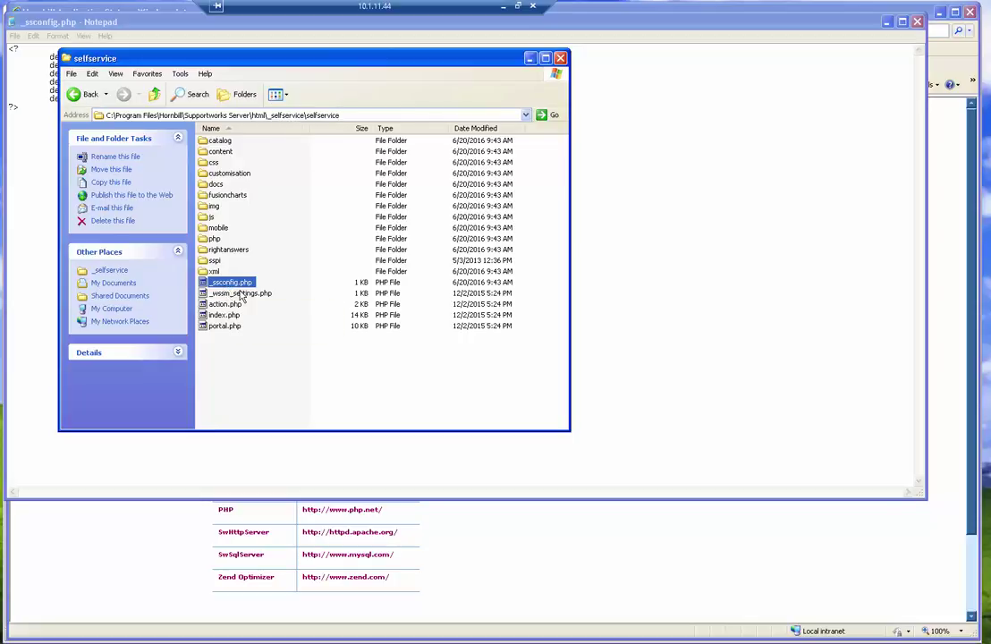
pyautogui.hotkey('alt', 'Tab')
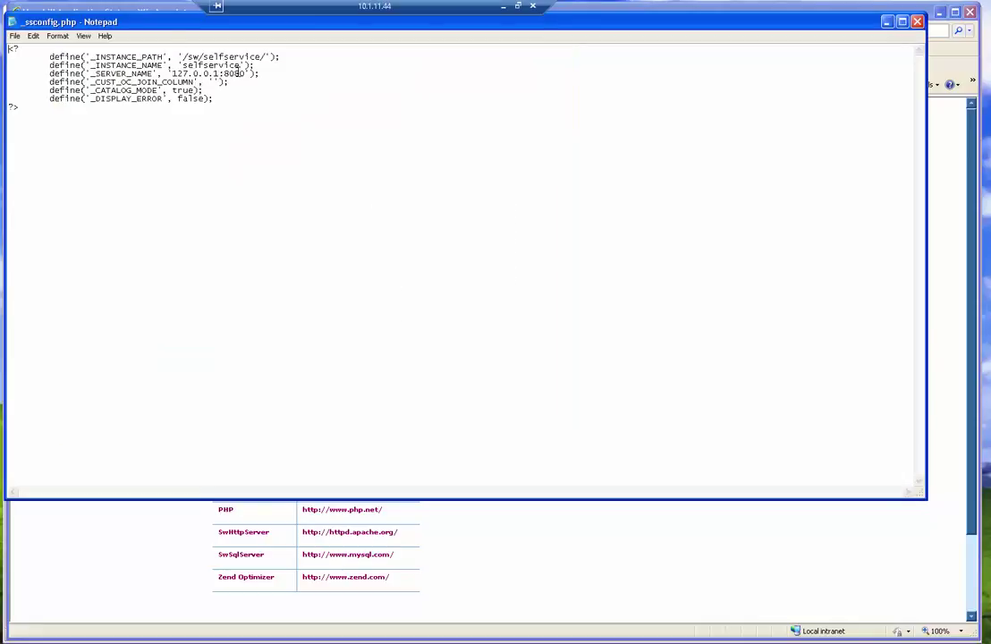
# Review the server port in the communications settings and the installed services in Supportworks Server Configuration
pyautogui.hotkey('alt', 'Tab')
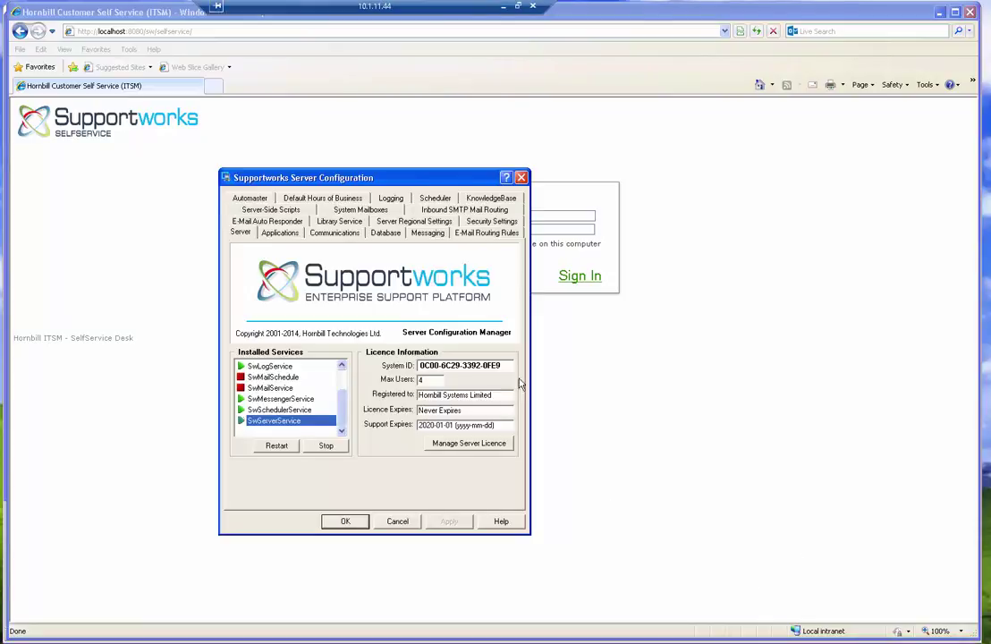
pyautogui.click(331, 233)
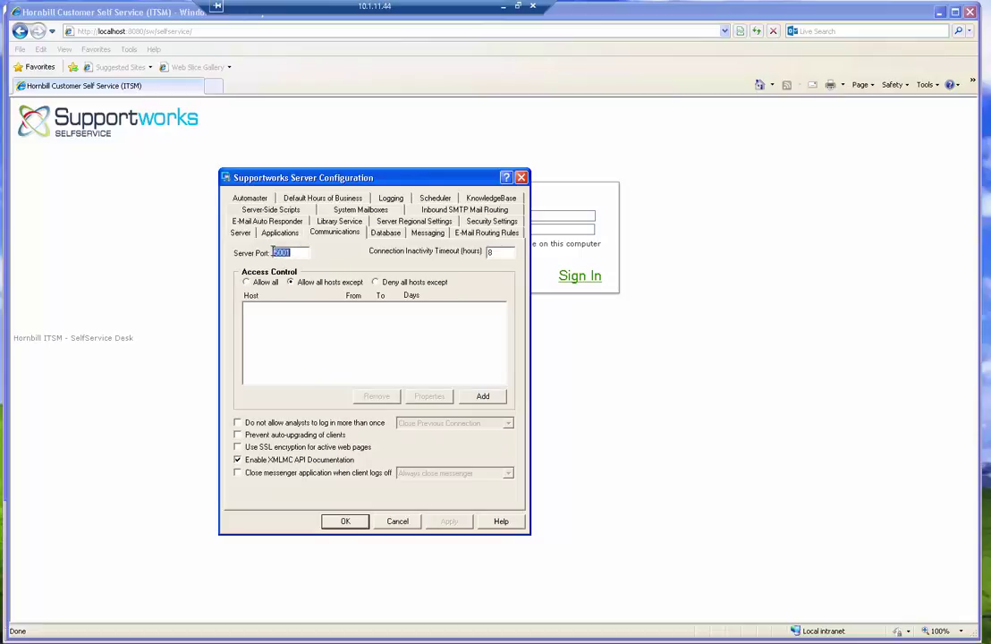
pyautogui.click(240, 233)
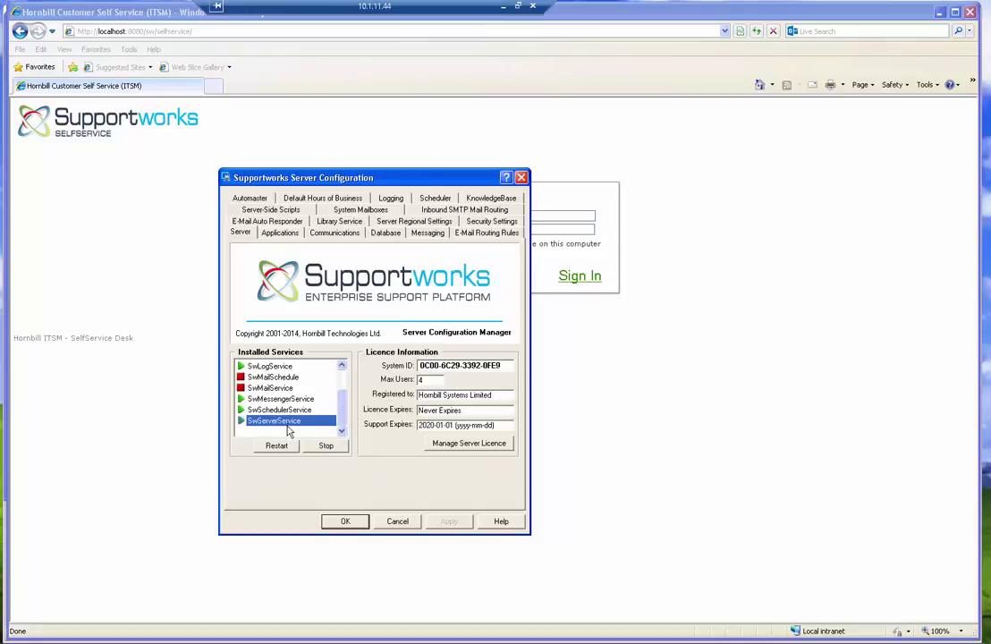
pyautogui.click(333, 233)
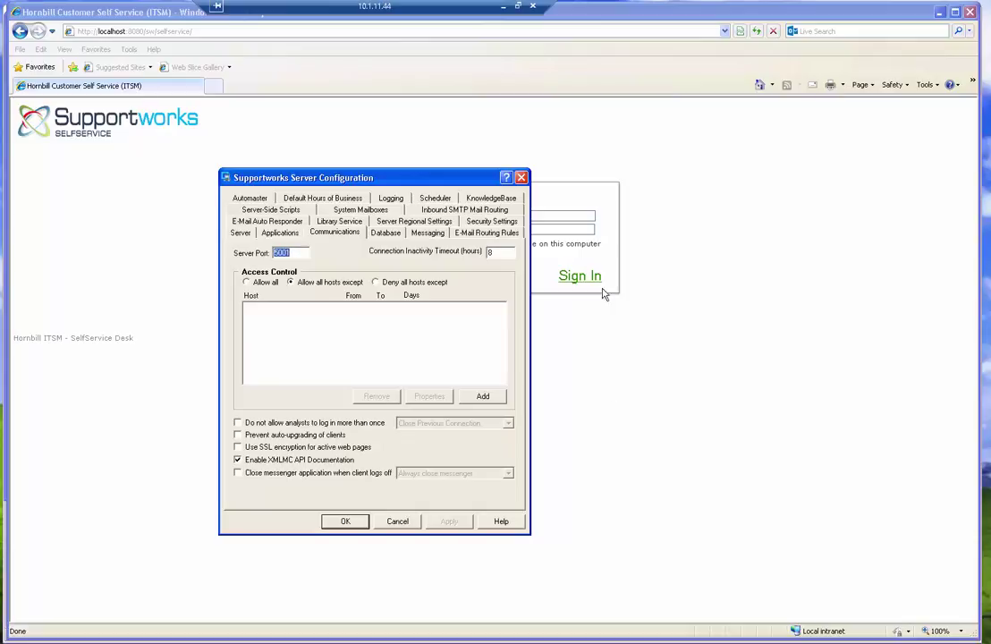
# Review the server, port and encryption settings of the SMTP and IMAP4 services on the shared helpdesk mailbox
pyautogui.click(361, 210)
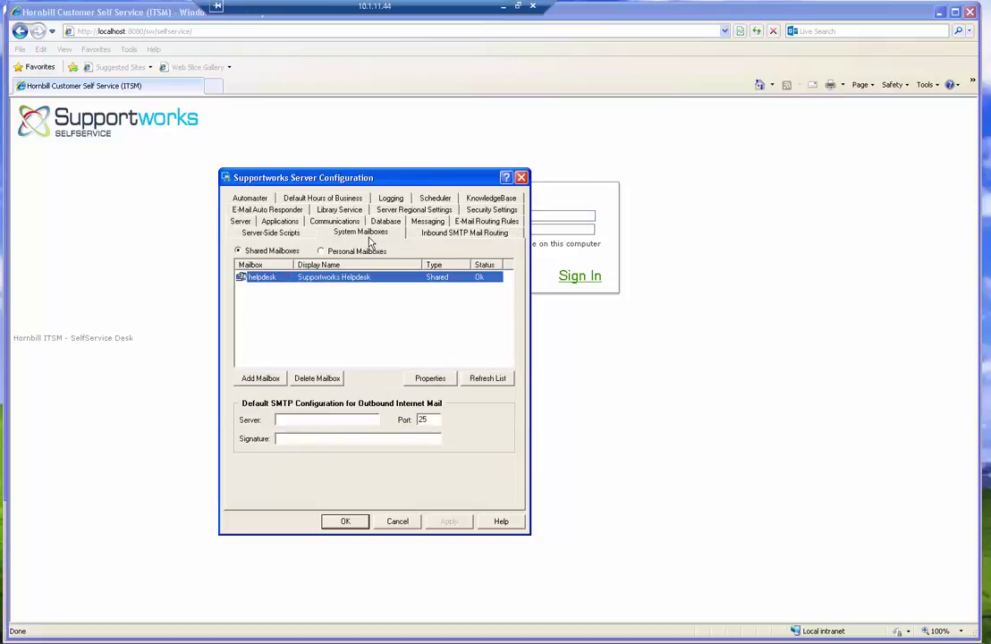
pyautogui.doubleClick(360, 278)
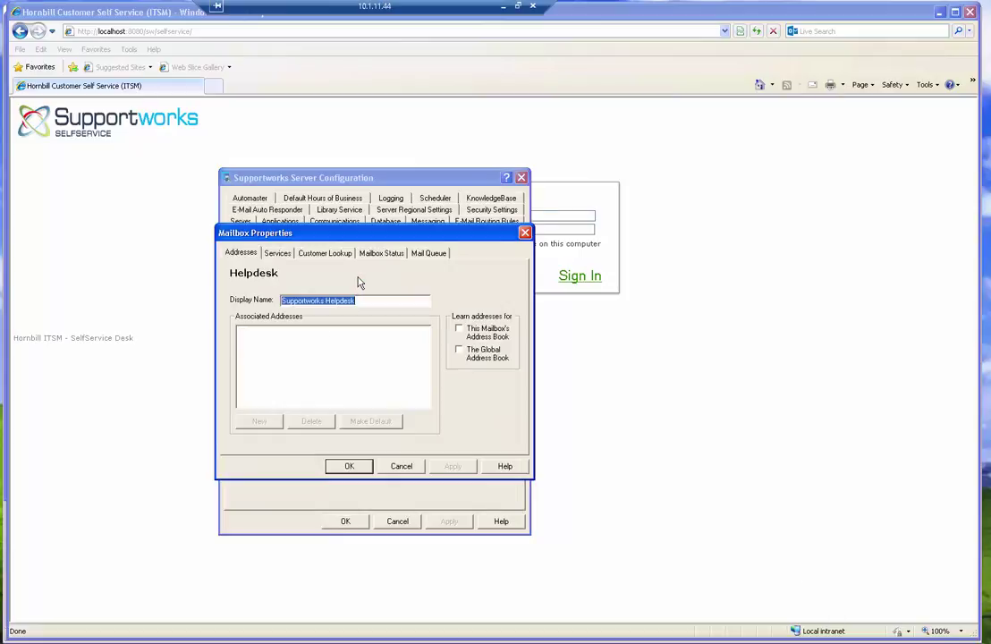
pyautogui.click(278, 253)
pyautogui.click(269, 321)
pyautogui.doubleClick(271, 325)
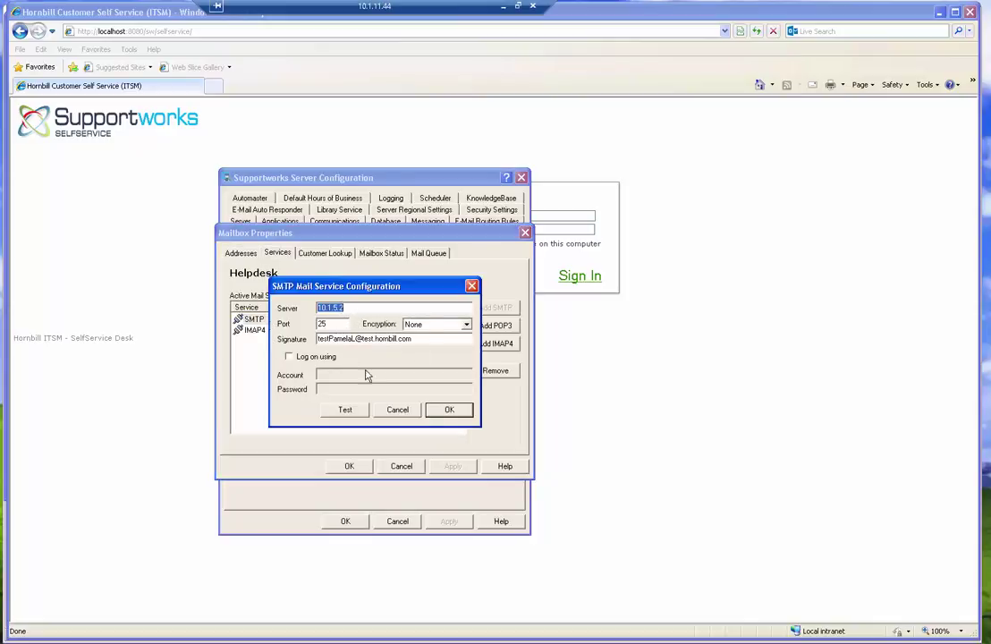
pyautogui.click(448, 409)
pyautogui.doubleClick(269, 331)
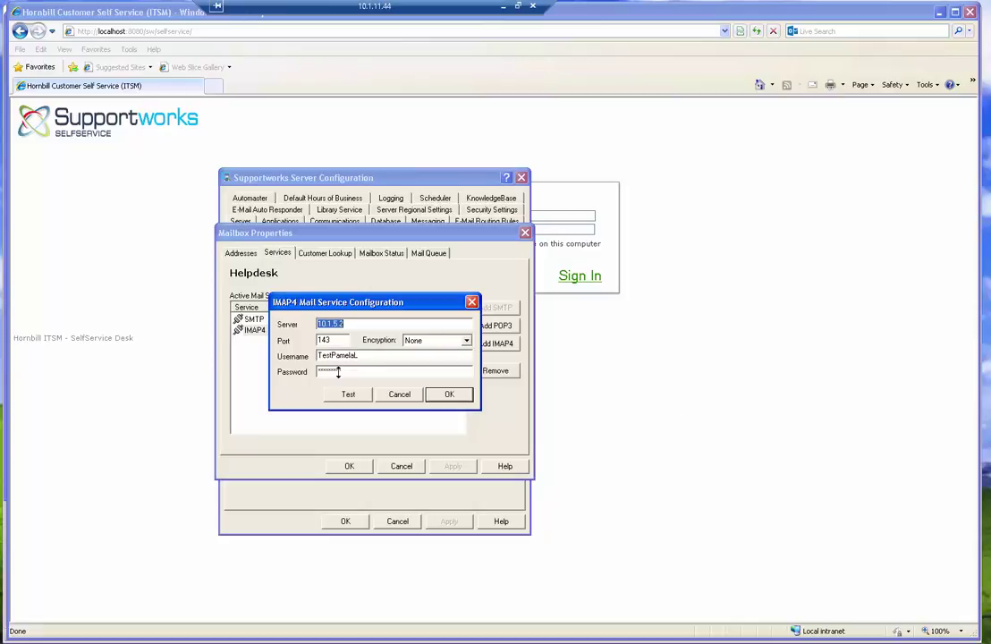
pyautogui.click(437, 393)
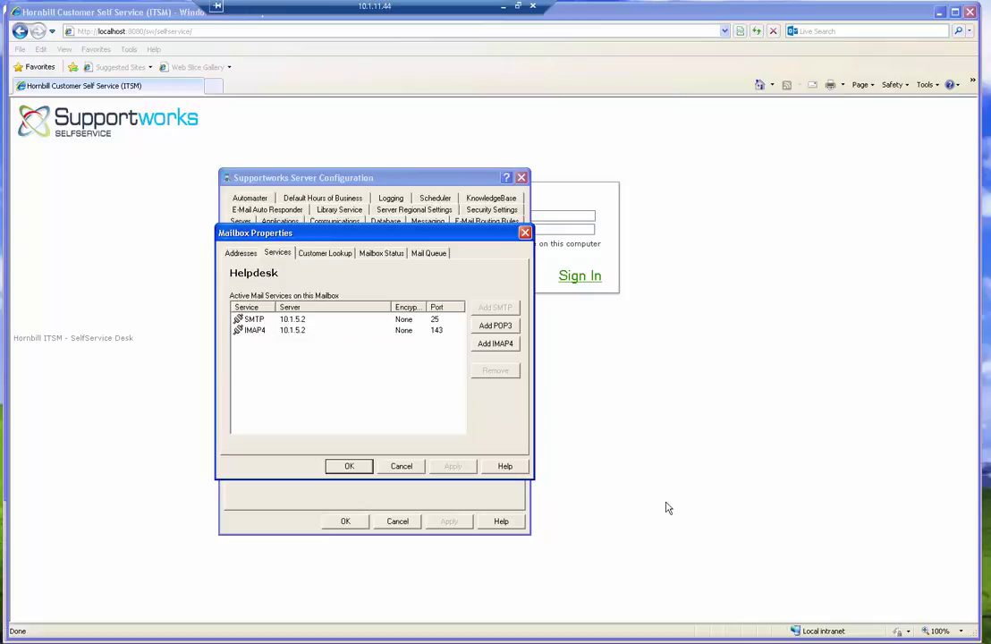
# Add a POP3 mail service to the Helpdesk mailbox
pyautogui.click(495, 325)
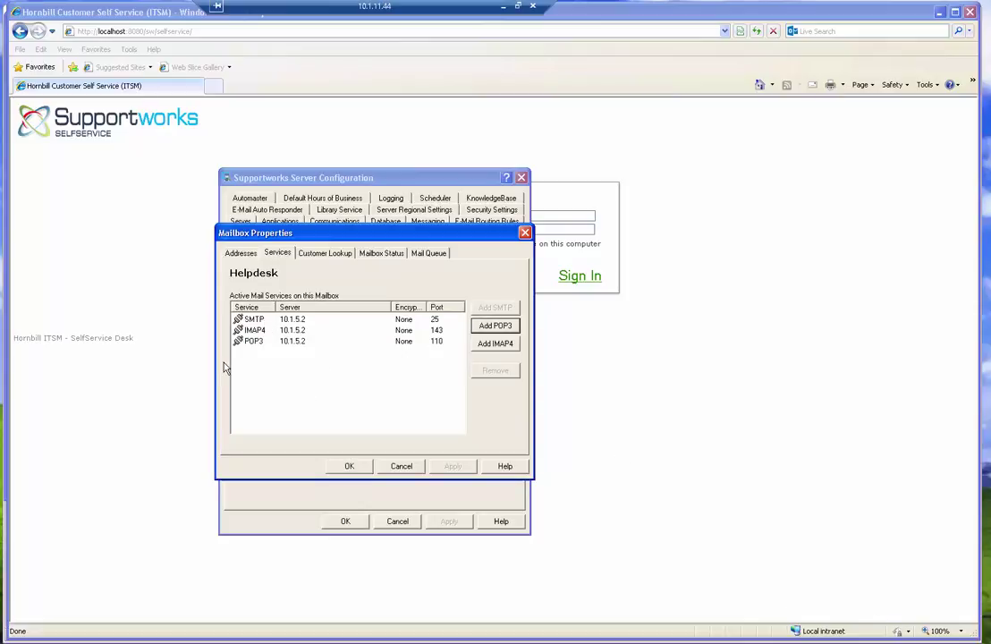